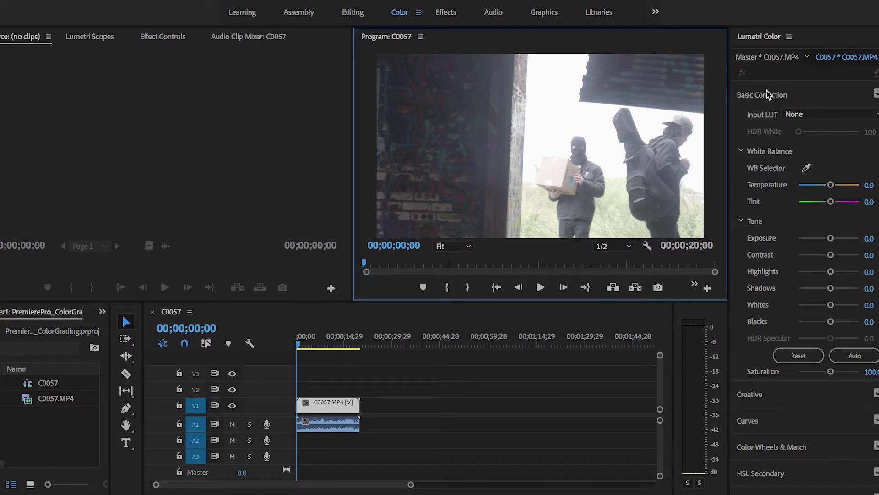
Step: Try the Basic Correction tone sliders from Exposure to Whites one by one, resetting each to its default
left_click_drag(830, 239, 847, 307)
double_click(838, 238)
double_click(833, 255)
double_click(842, 272)
double_click(853, 288)
left_click(847, 308)
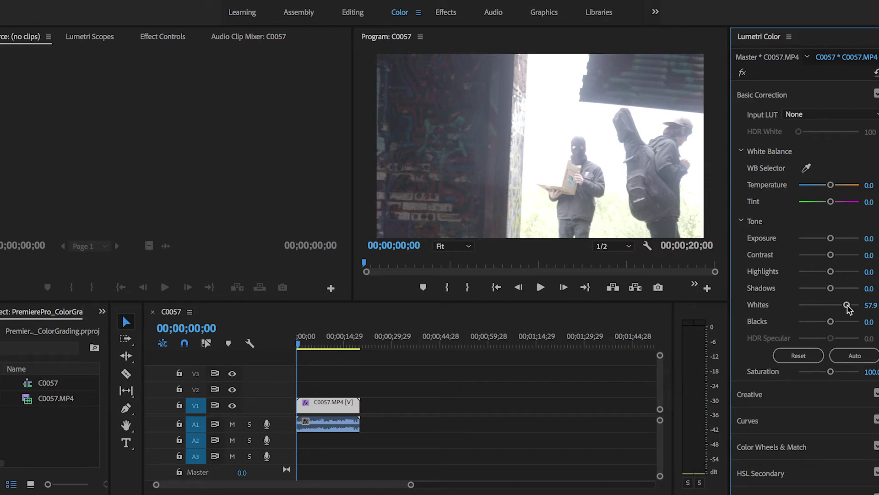
double_click(846, 305)
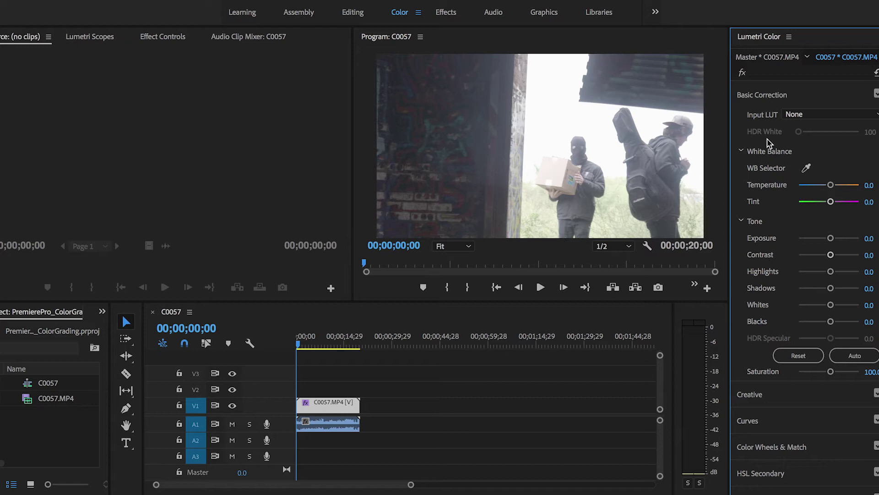
left_click(810, 114)
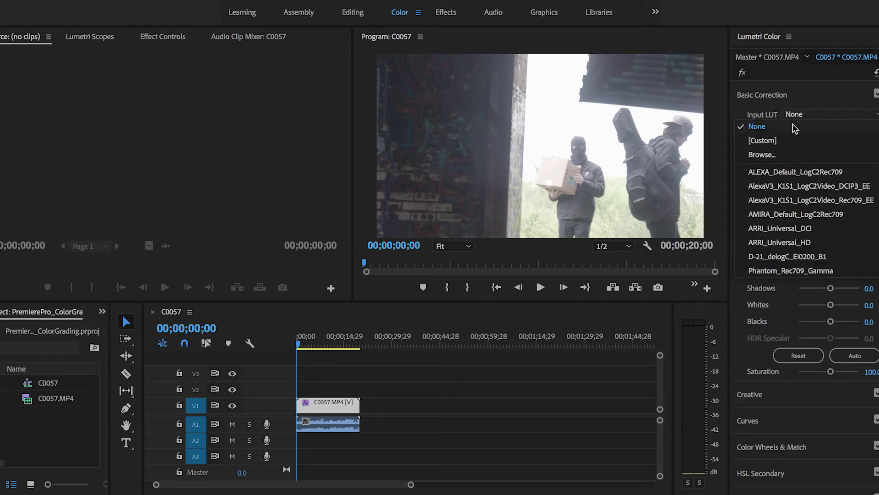
left_click(771, 157)
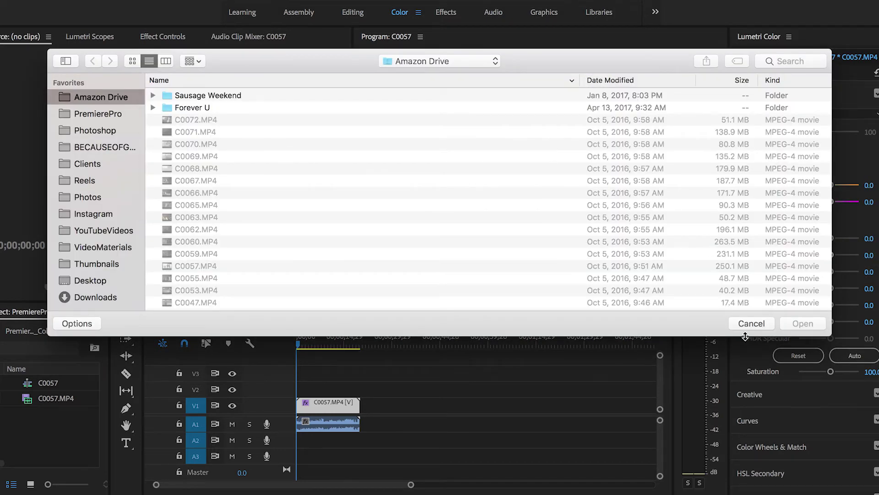
left_click(746, 321)
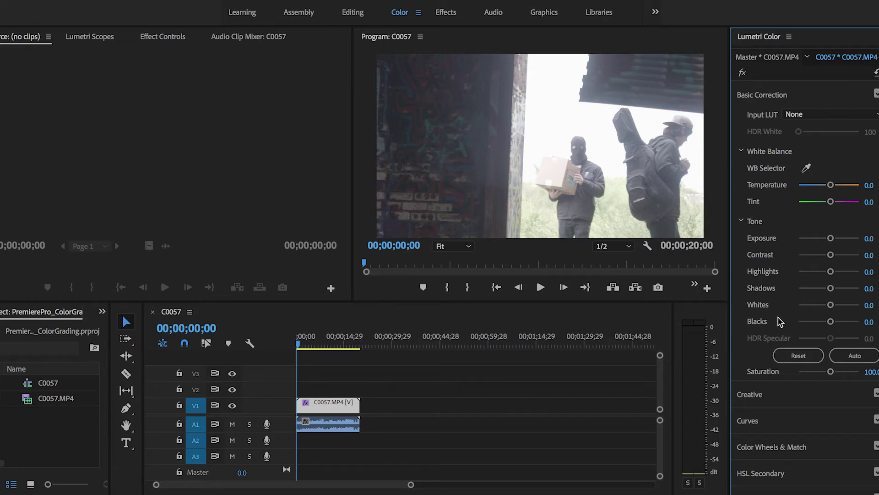
Step: Apply Greenleaf.cube from the Vellichor LUT folder as the clip's Creative look
left_click(764, 403)
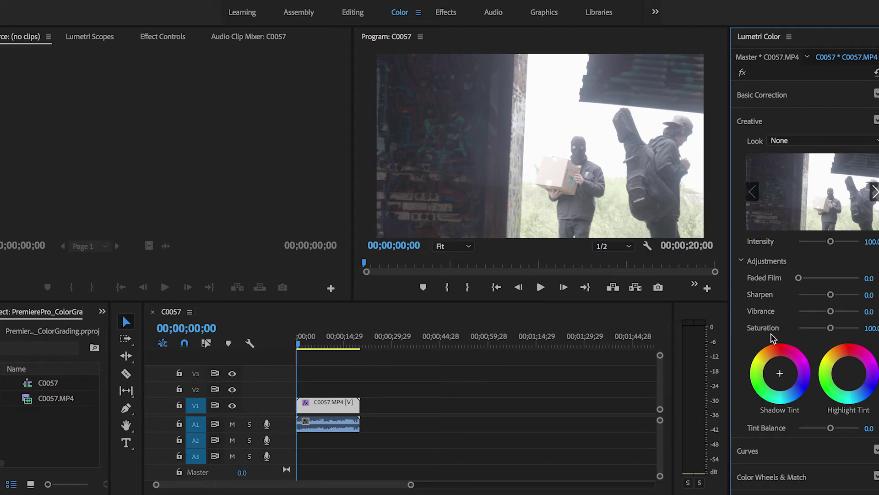
left_click(778, 142)
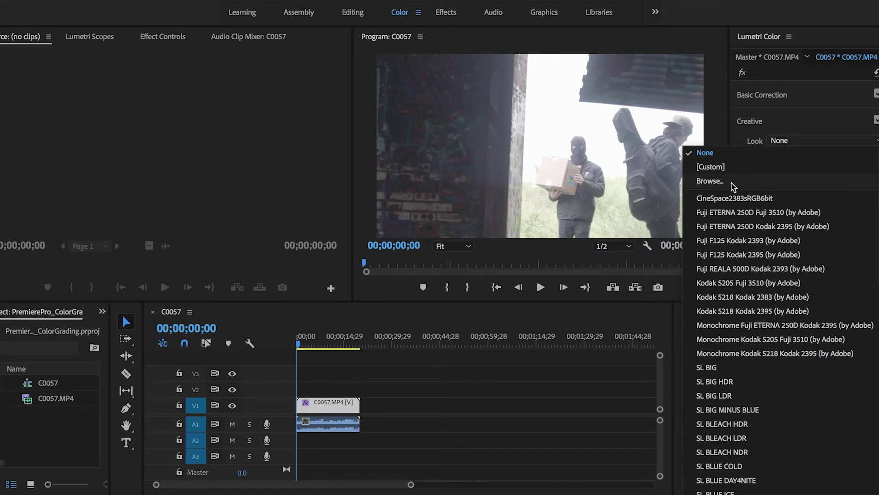
left_click(717, 180)
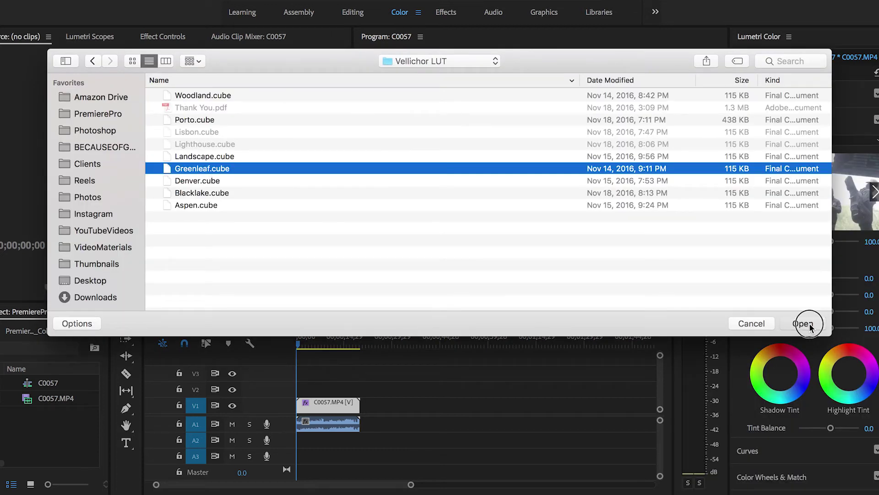
left_click(808, 324)
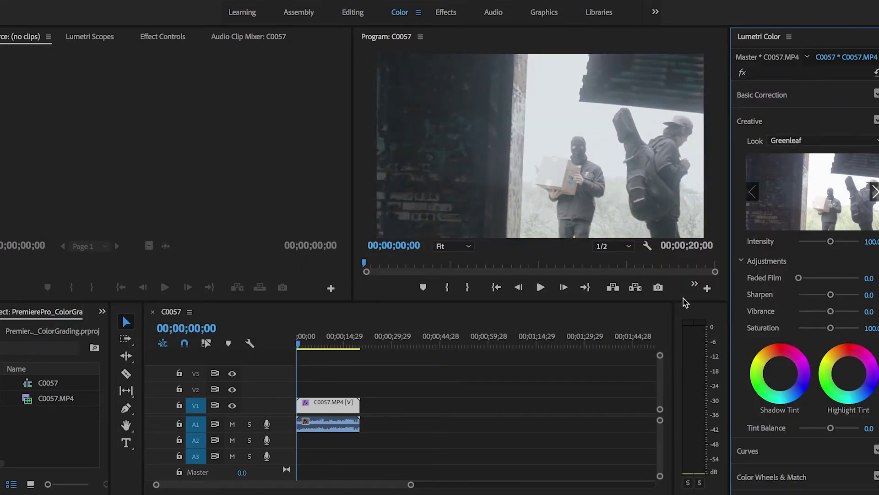
Step: Try Faded Film at 40 and a shadow tint on the clip, resetting both to neutral
left_click_drag(812, 279, 822, 281)
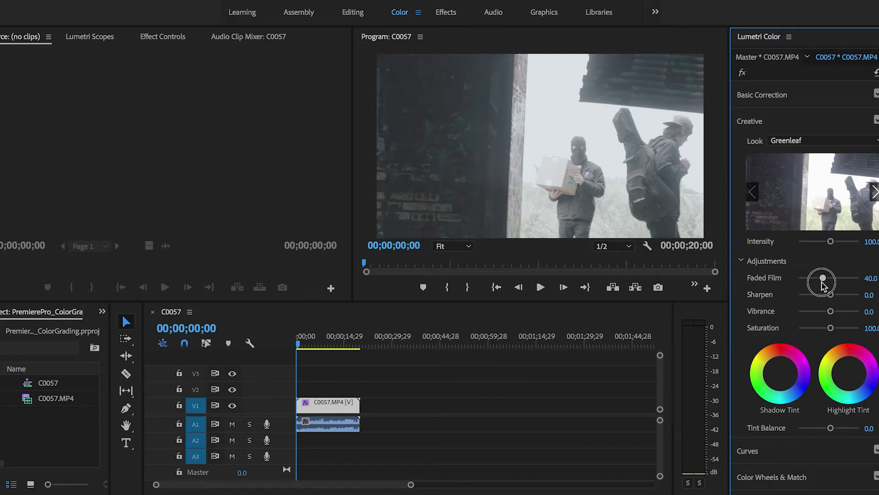
left_click_drag(822, 282, 790, 281)
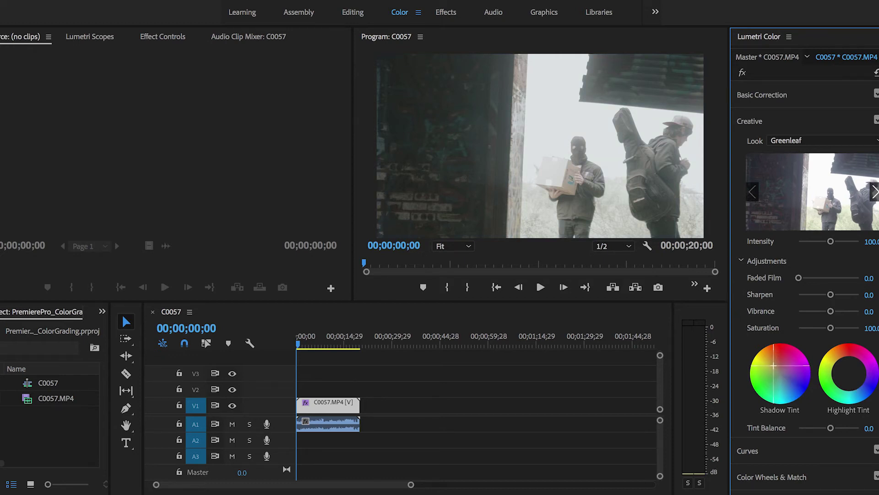
left_click_drag(789, 389, 779, 371)
Step: Shape the master RGB curve into a gentle S by lowering the shadows and raising the highlights
left_click(773, 455)
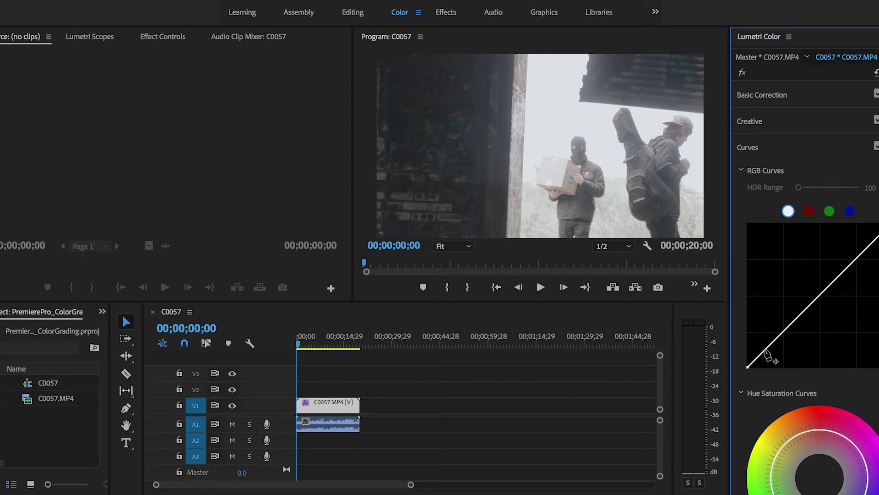
left_click_drag(765, 350, 767, 355)
left_click_drag(872, 238, 874, 234)
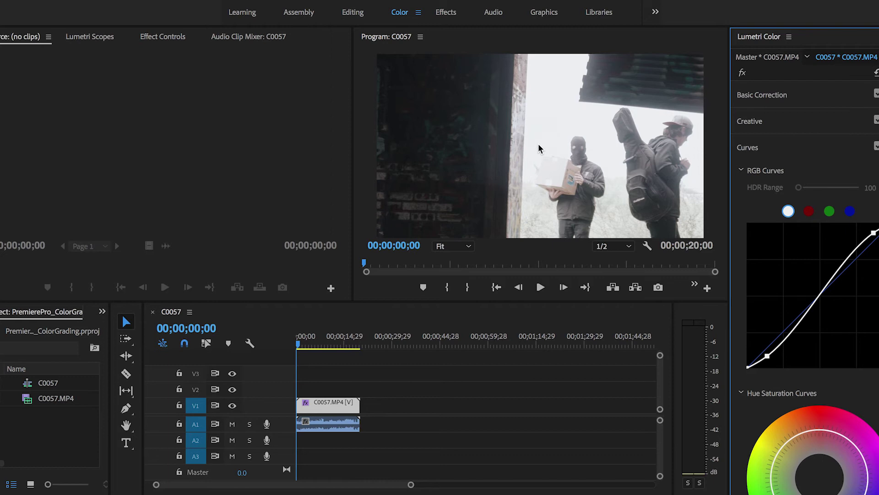
Step: Display the Lumetri Scopes and use them to fine-tune the shadow point of the master RGB curve
left_click(94, 37)
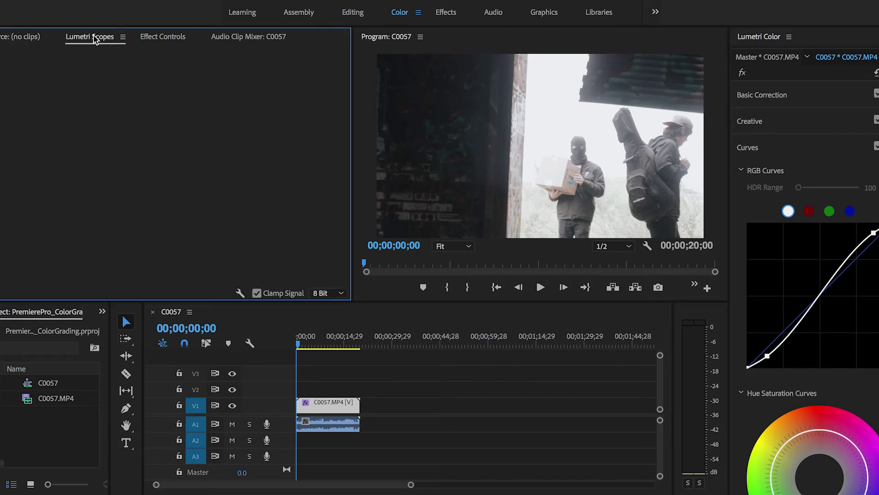
left_click(352, 13)
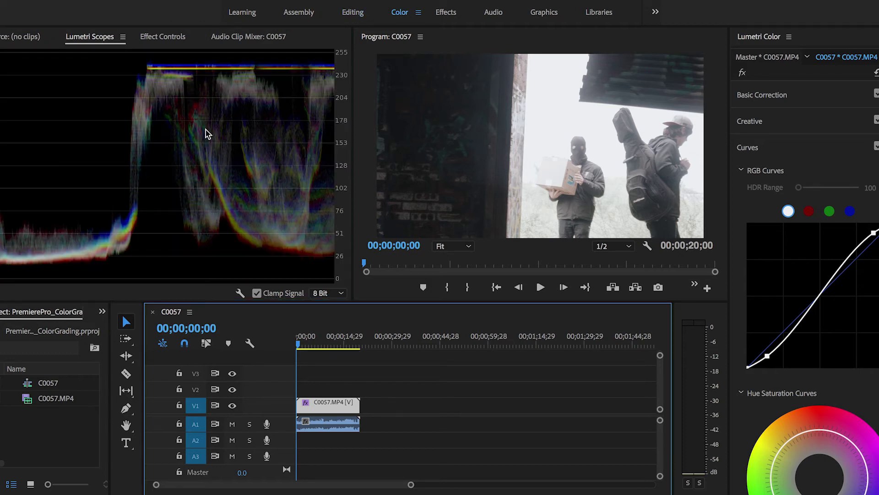
left_click_drag(767, 355, 780, 359)
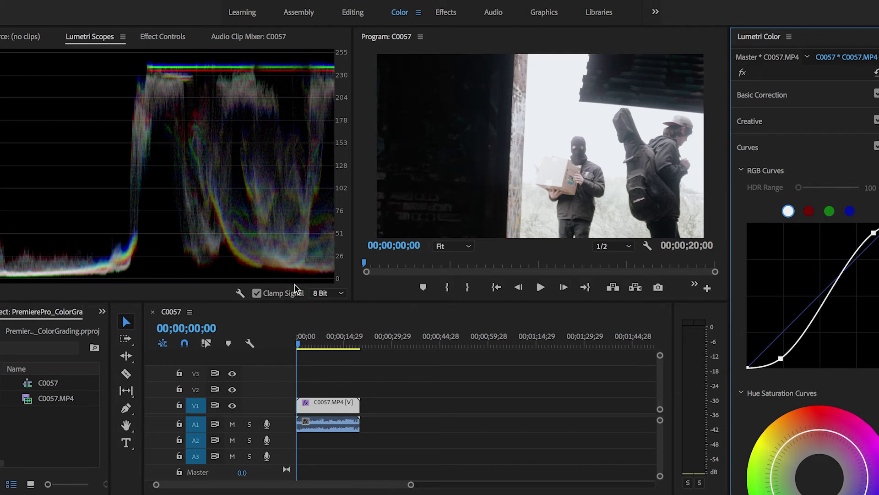
left_click_drag(781, 359, 775, 353)
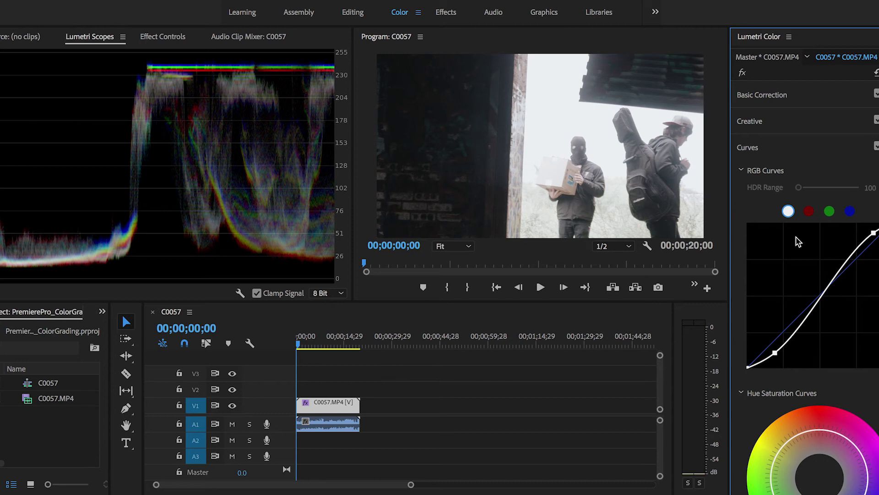
Step: Look through the individual colour channel curves, try lowering the blue curve, and reset it
scroll(798, 334, "down", 2)
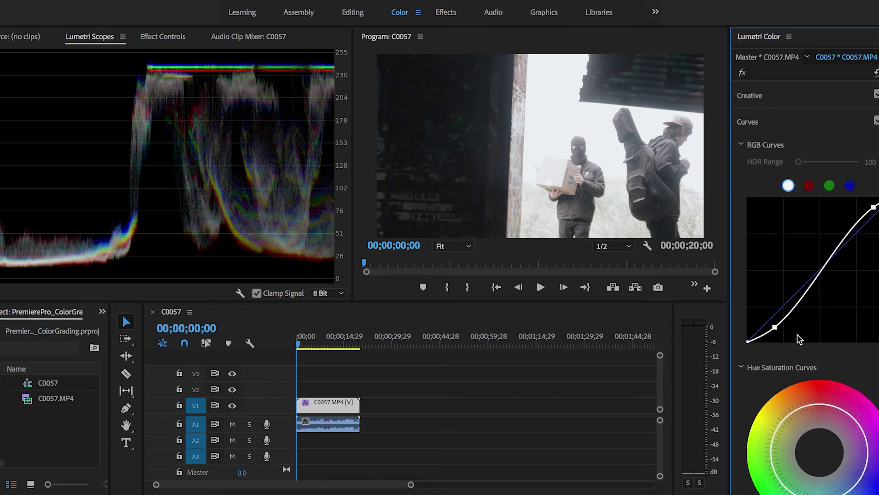
left_click(809, 173)
left_click(829, 172)
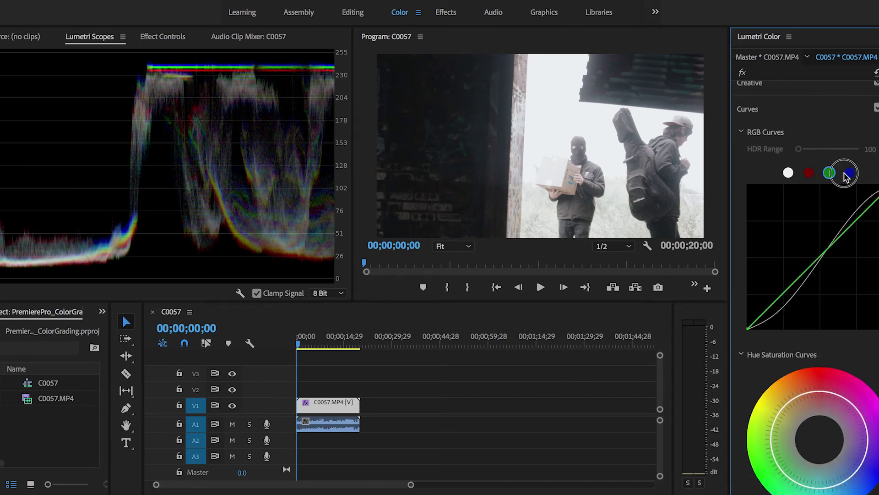
left_click(849, 173)
left_click_drag(868, 204, 875, 212)
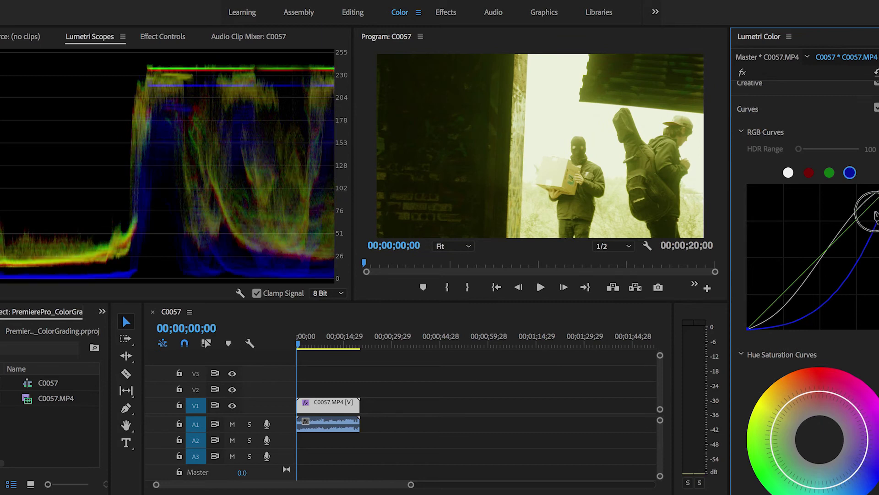
double_click(875, 212)
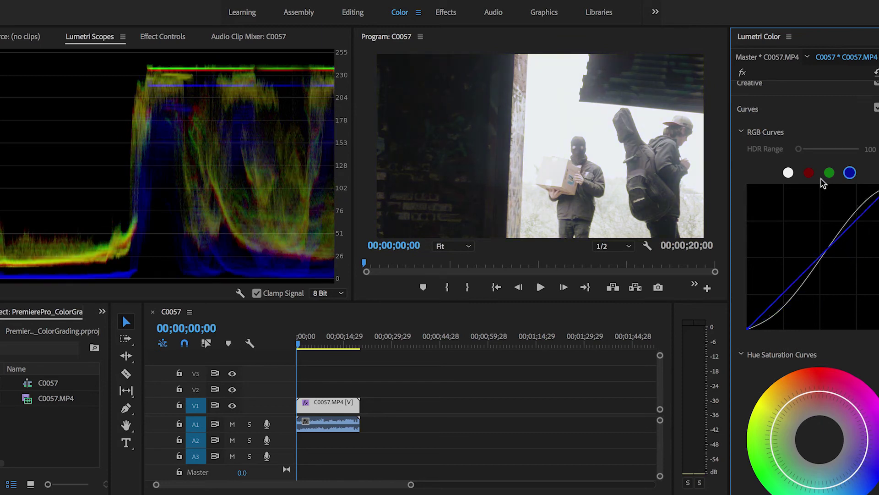
Step: Boost saturation across all hues by pulling the Hue Saturation curve out to the wheel's outer edge
scroll(831, 365, "down", 5)
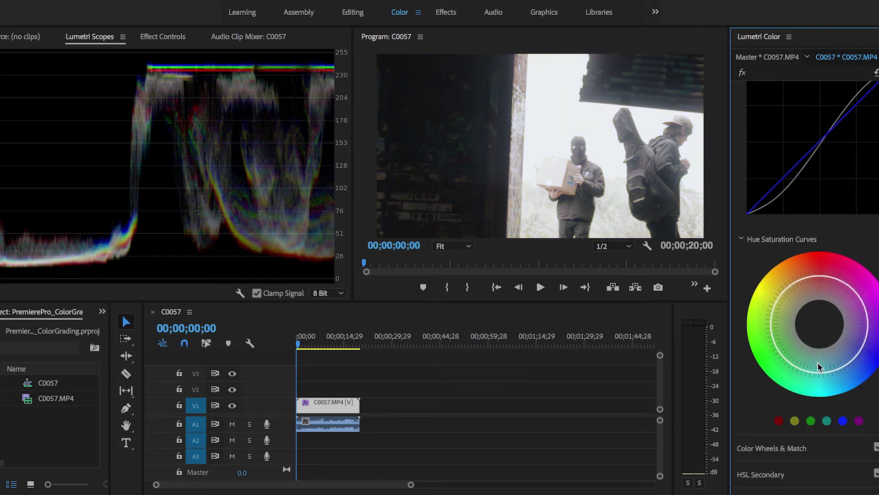
left_click(805, 402)
double_click(805, 393)
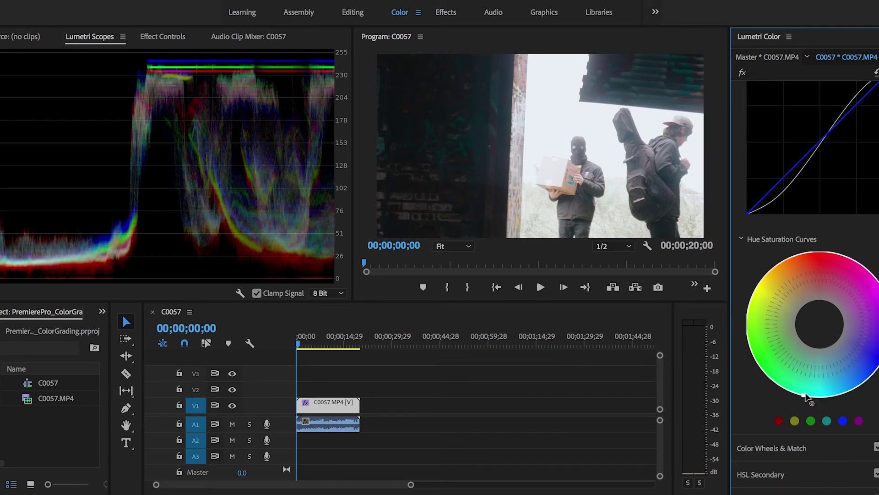
left_click(873, 373)
left_click_drag(871, 375, 791, 391)
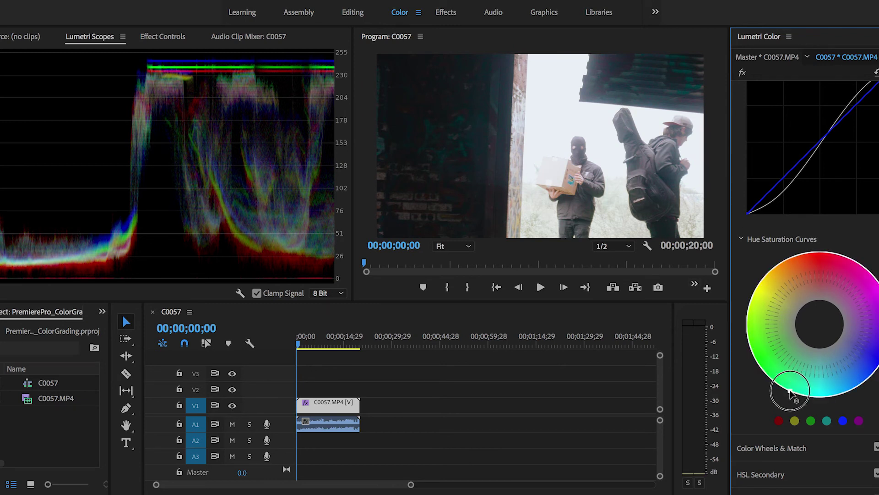
left_click_drag(789, 390, 800, 360)
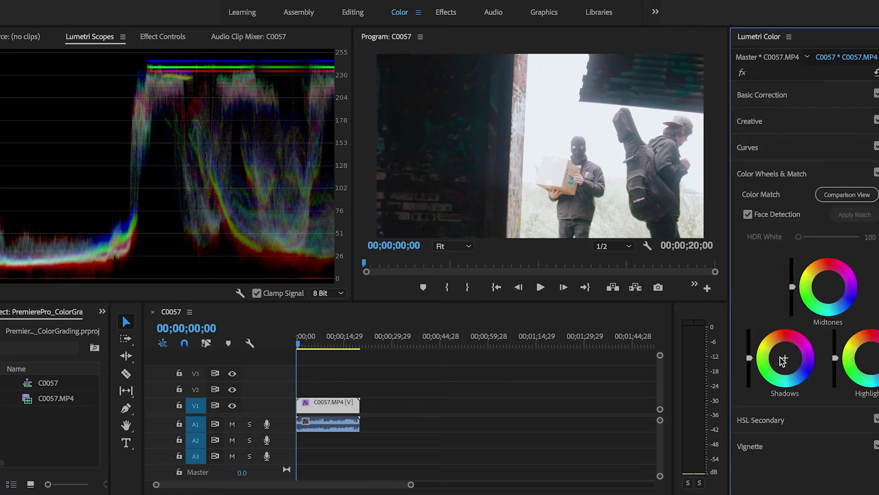
Step: Shift the shadows and midtones slightly toward red with the color wheels and return the highlights to neutral
left_click_drag(784, 359, 786, 354)
left_click_drag(828, 288, 829, 283)
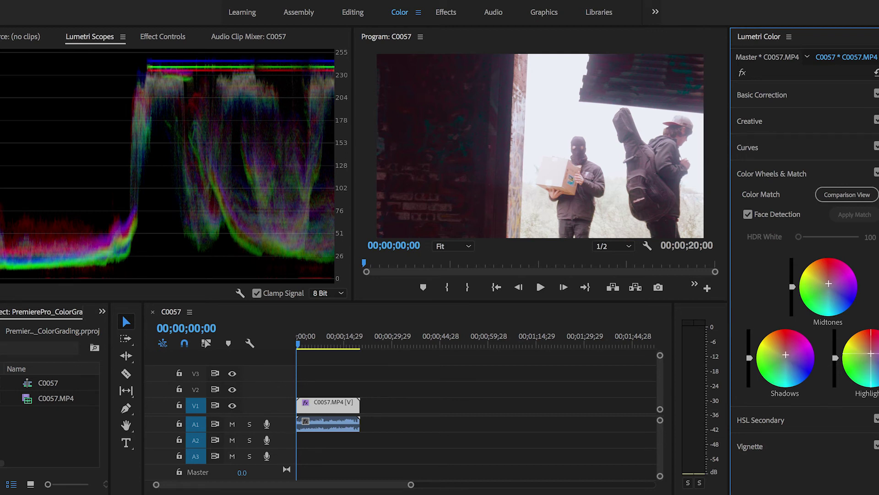
left_click_drag(871, 349, 874, 392)
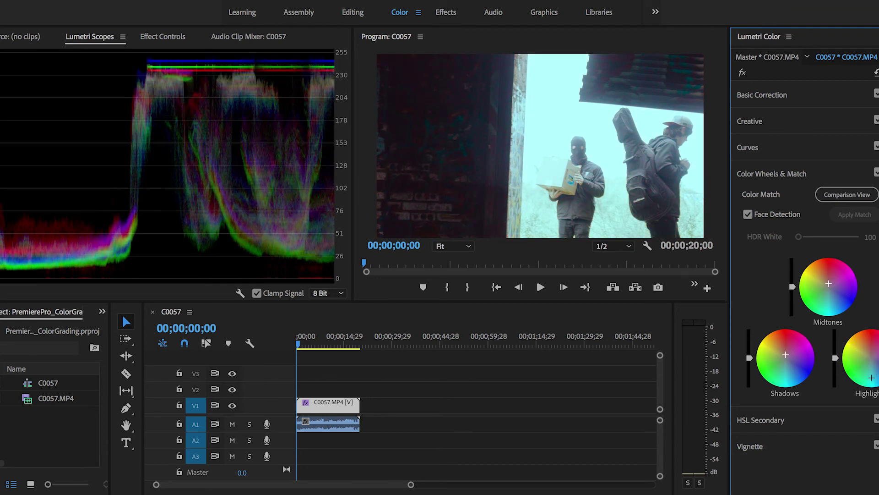
double_click(874, 376)
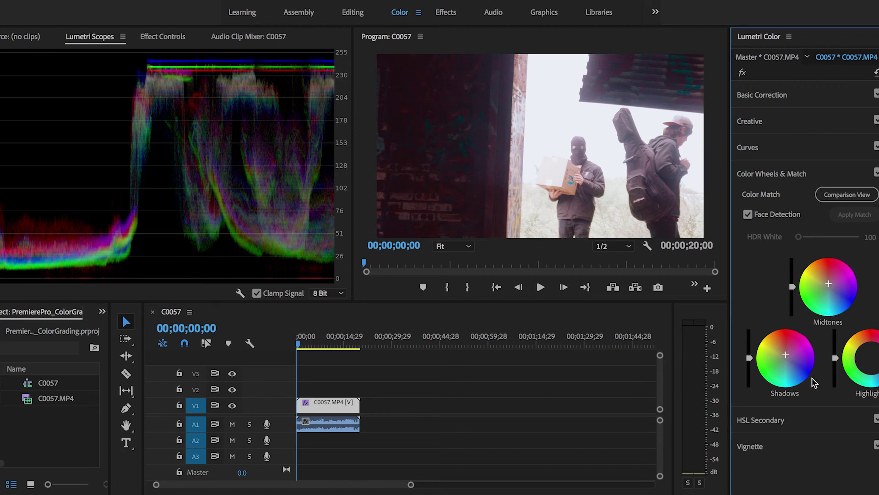
Step: Try an HSL Secondary key using hue, saturation and sampled colour ranges, and reset the ranges
left_click(779, 425)
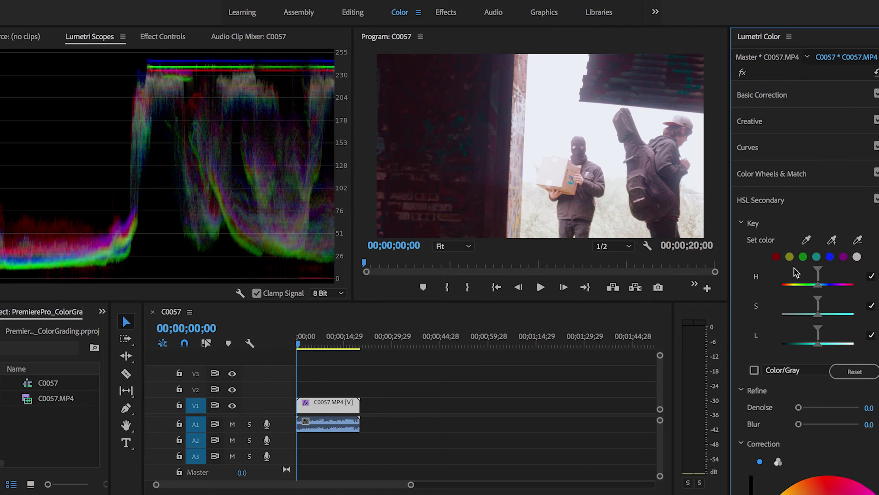
scroll(806, 288, "down", 5)
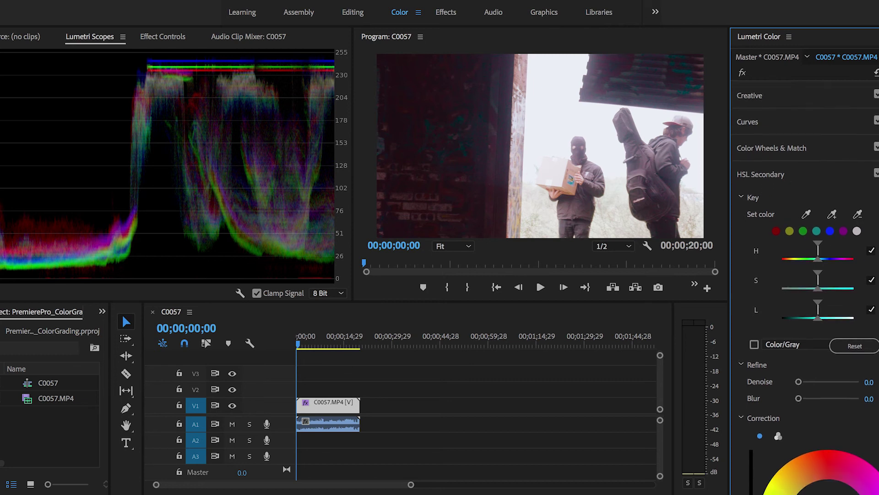
scroll(806, 289, "down", 2)
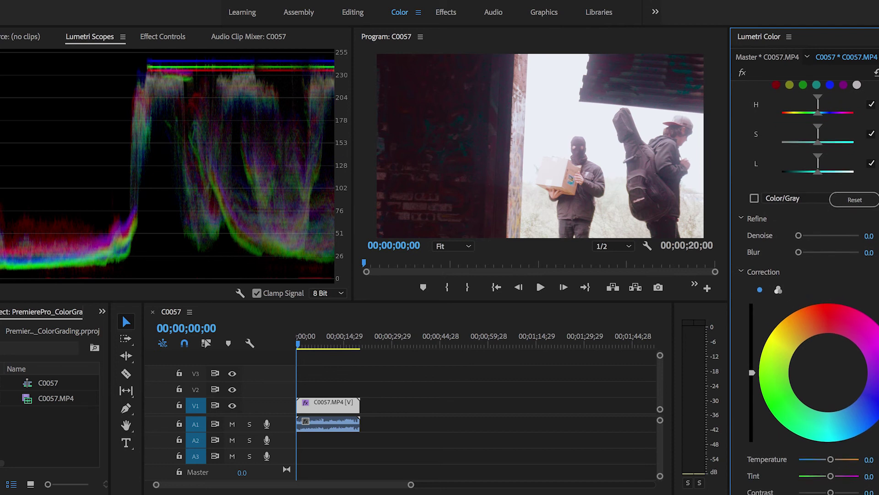
scroll(806, 289, "up", 3)
left_click(810, 218)
left_click_drag(810, 214, 798, 221)
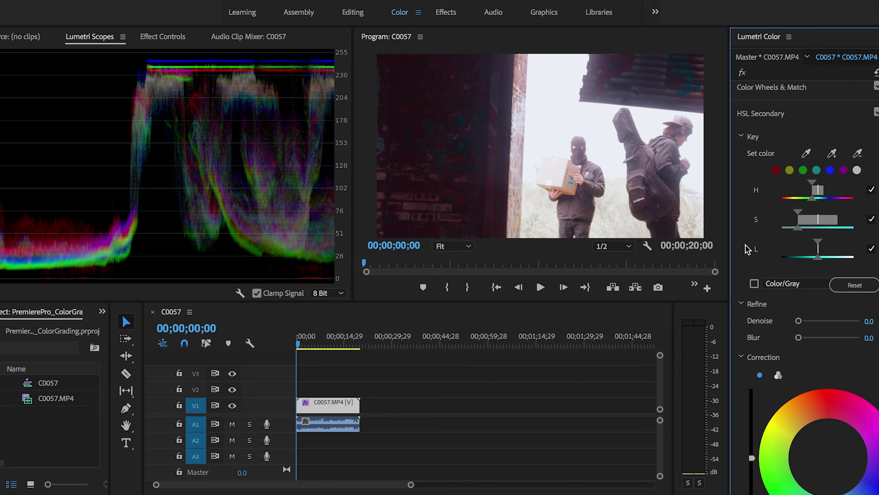
left_click(832, 153)
left_click(576, 182)
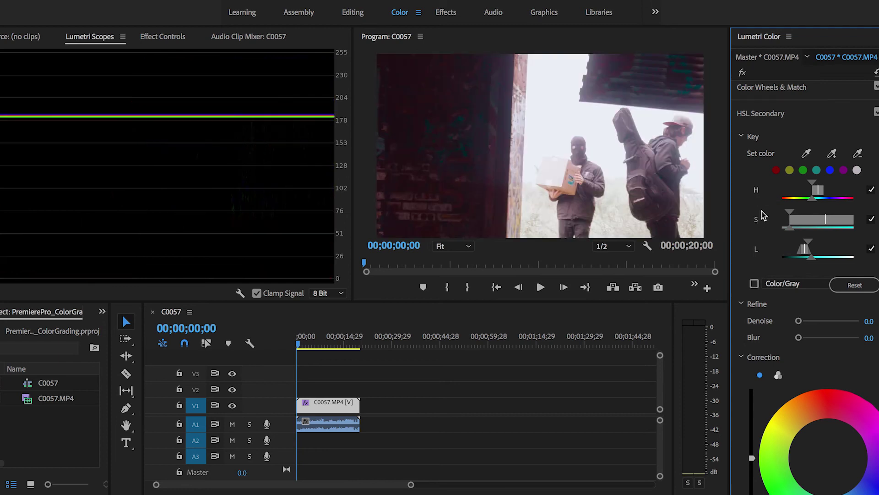
left_click(792, 215)
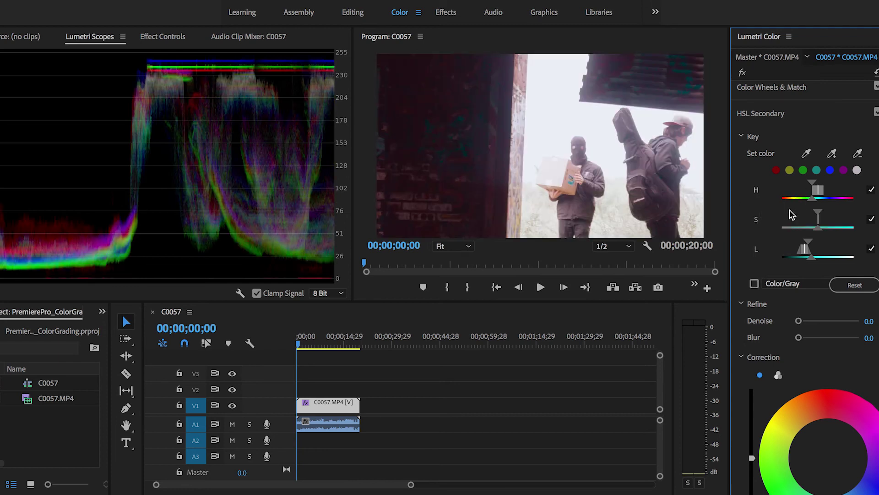
left_click(815, 247)
left_click(818, 188)
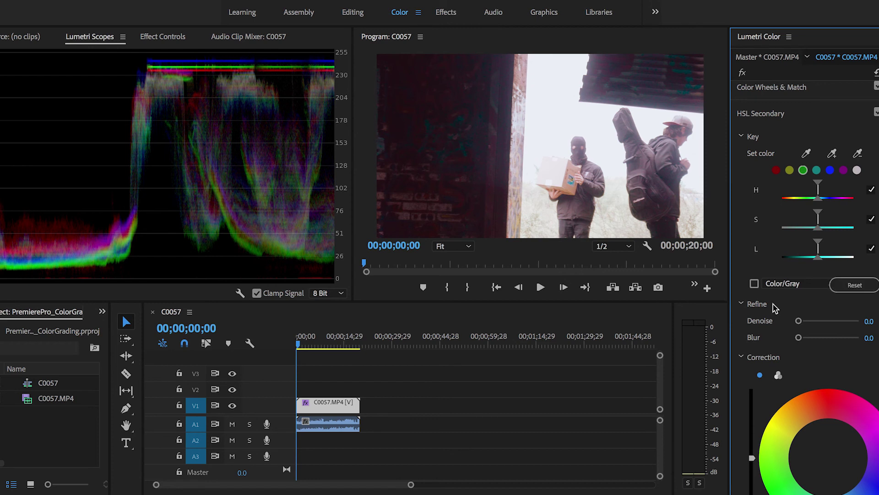
Step: Try a darker Vignette amount, reset it to its default, and reopen the Basic Correction section
scroll(806, 284, "down", 5)
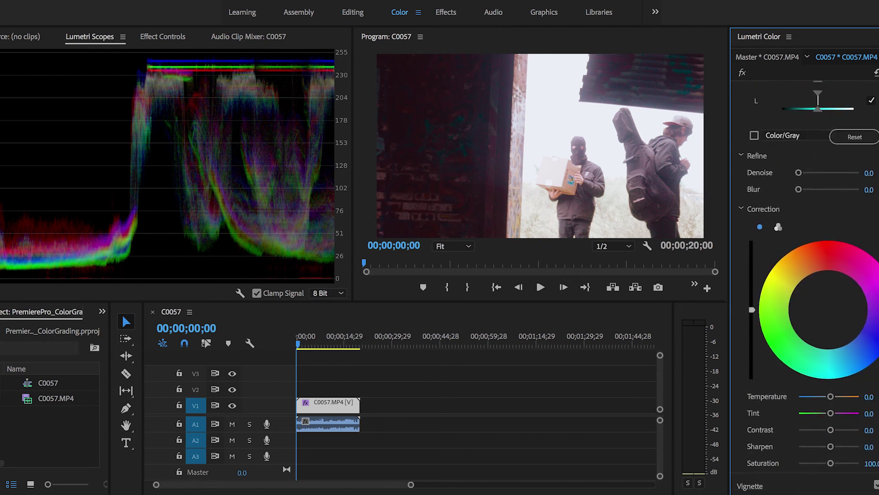
left_click(801, 453)
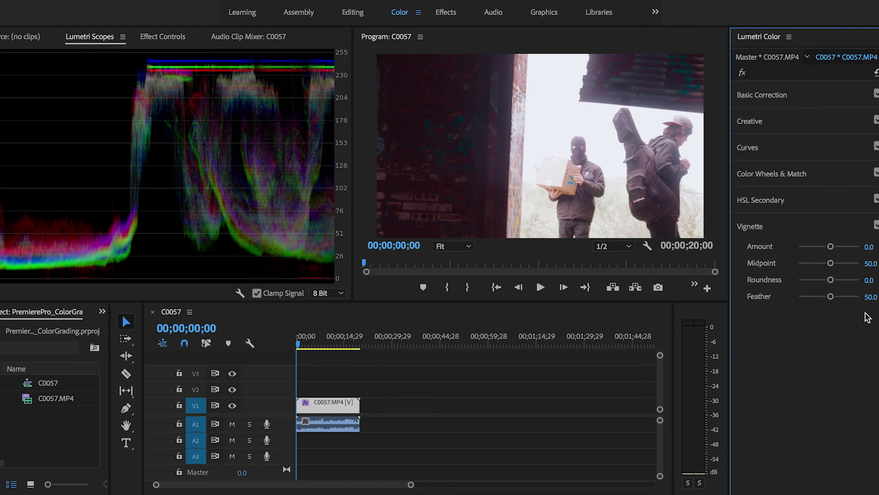
mouse_move(830, 247)
left_mouse_down()
mouse_move(854, 248)
mouse_move(822, 250)
left_mouse_up()
double_click(822, 247)
left_click(773, 96)
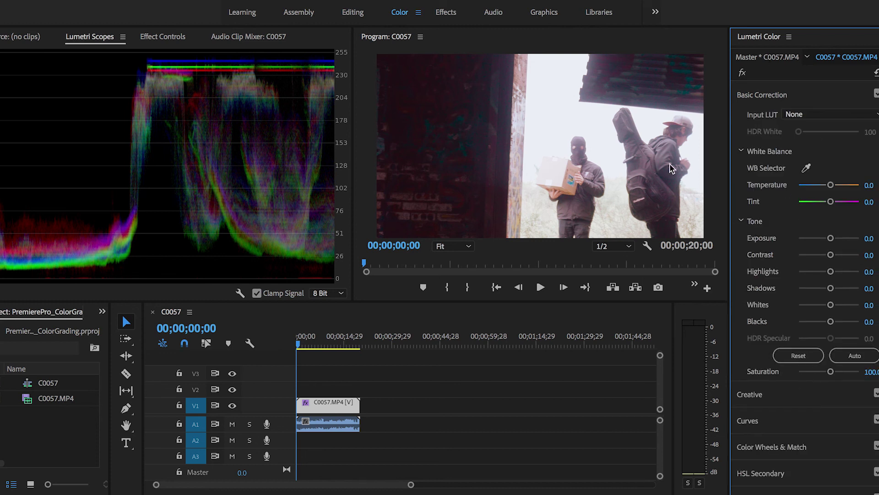